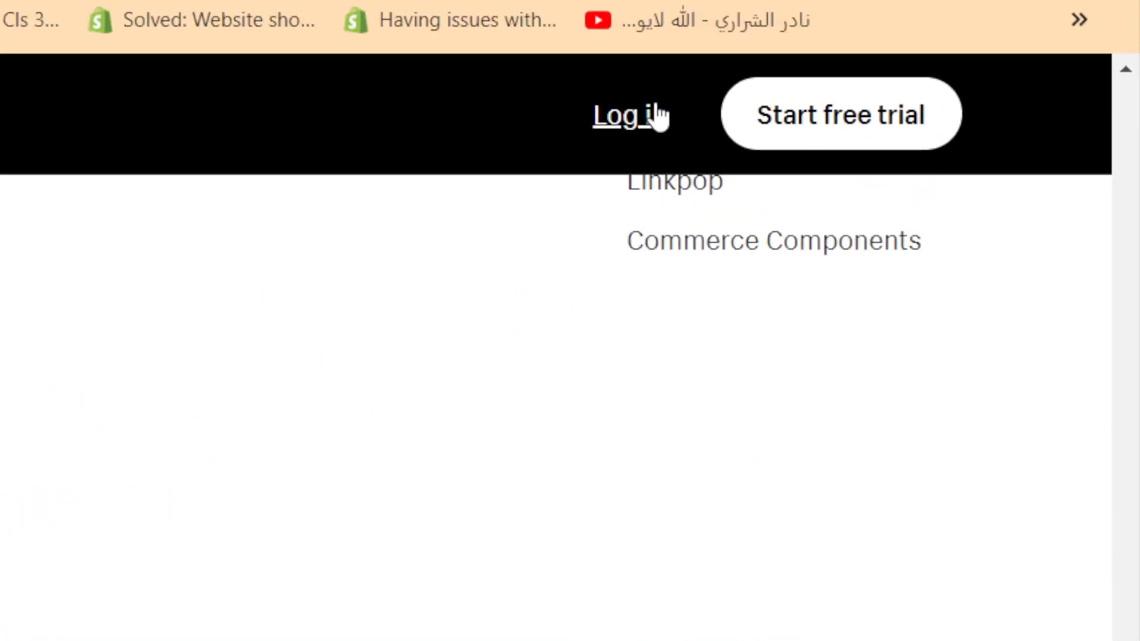
Log in to Shopify, choose My Store, and open its payment settings
left_click(636, 116)
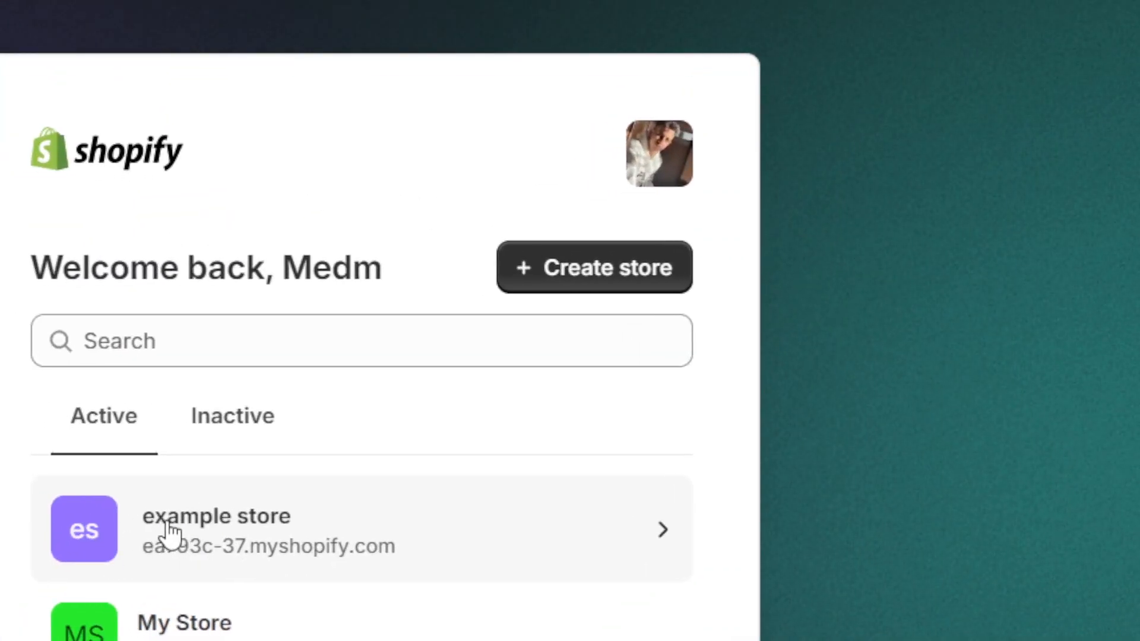
left_click(158, 635)
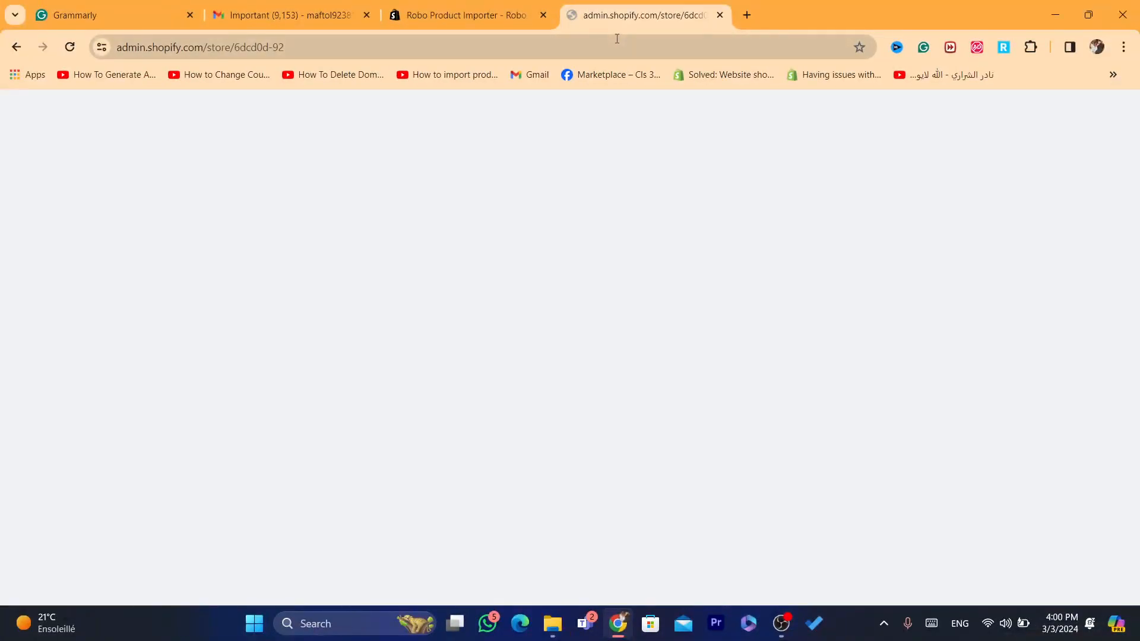
left_click(615, 41)
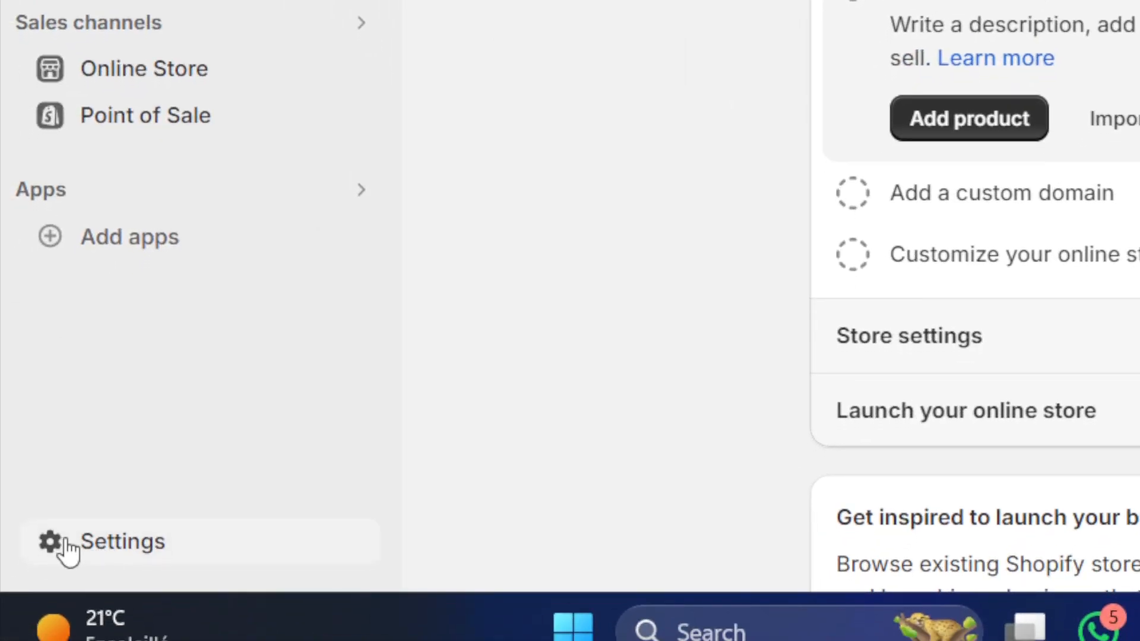
left_click(67, 549)
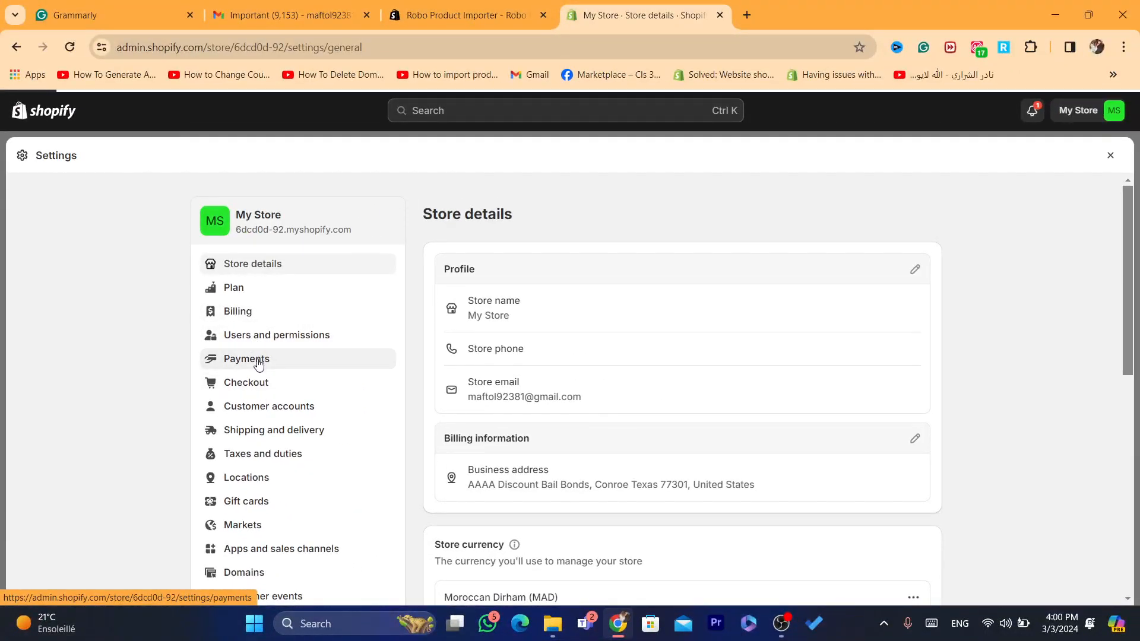
left_click(258, 364)
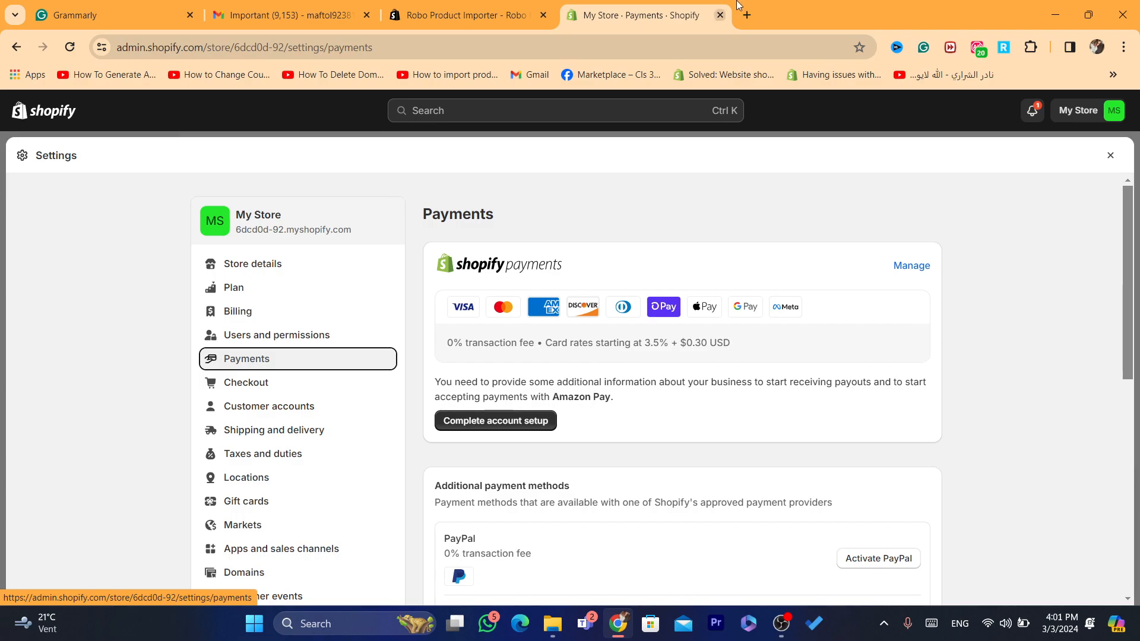
Search the web for "shopify payments available countries" in a new browser tab
left_click(746, 15)
type("sh")
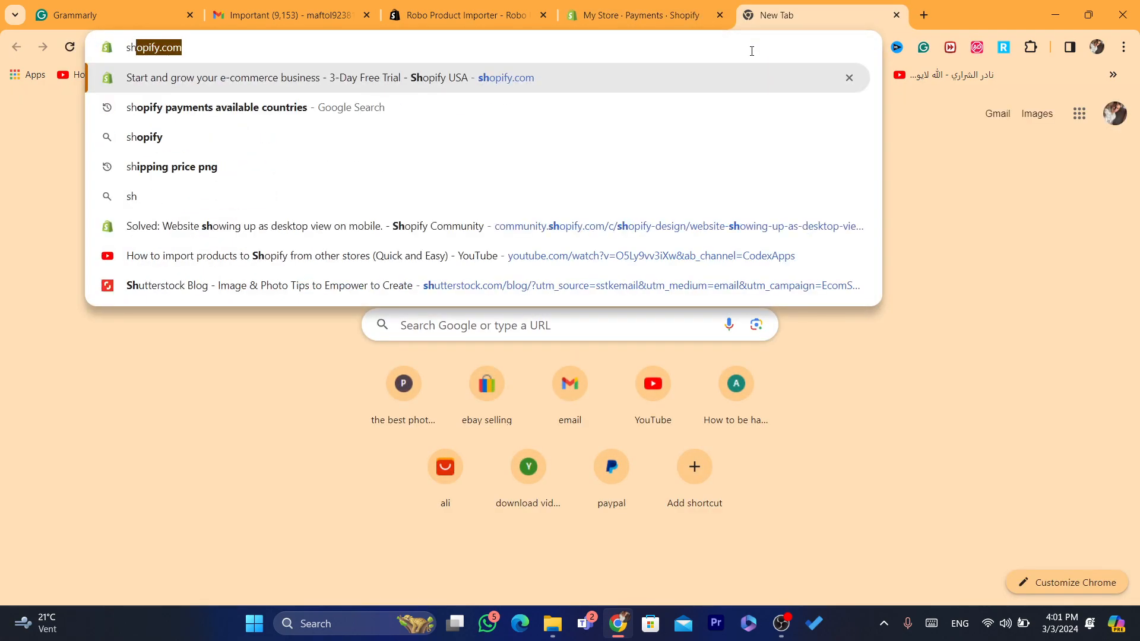
type("opify.")
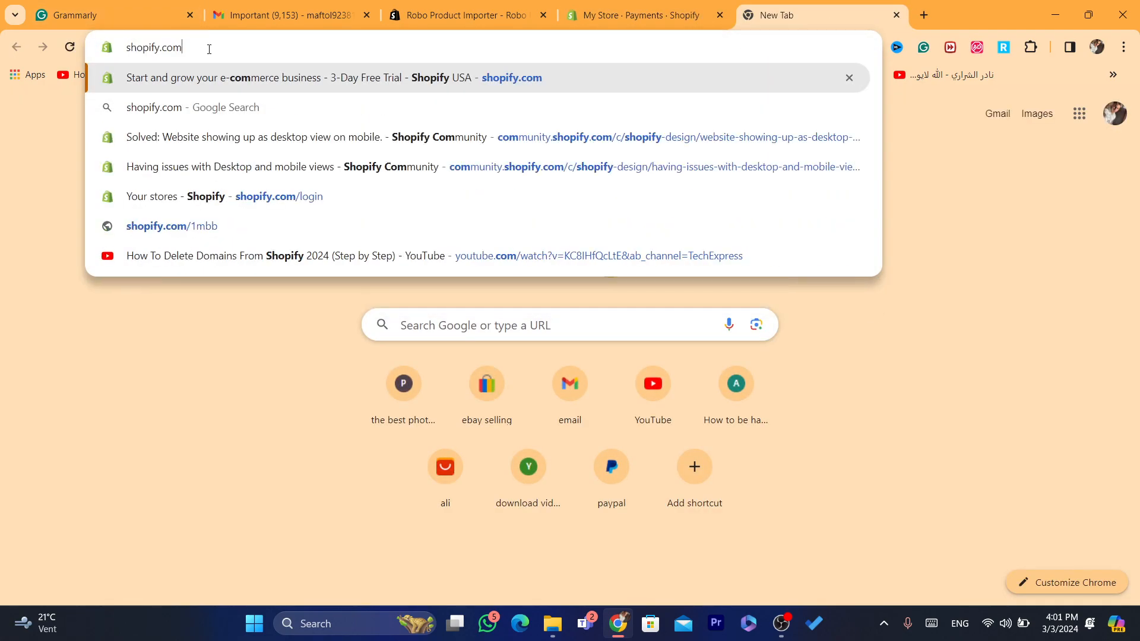
key("BackSpace")
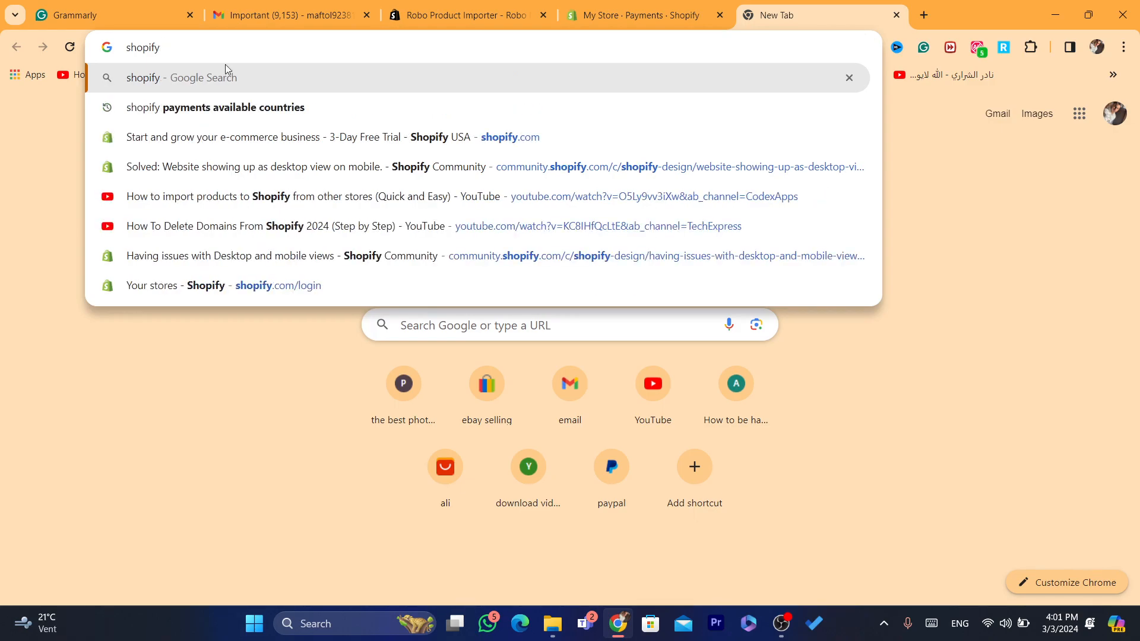
left_click(237, 107)
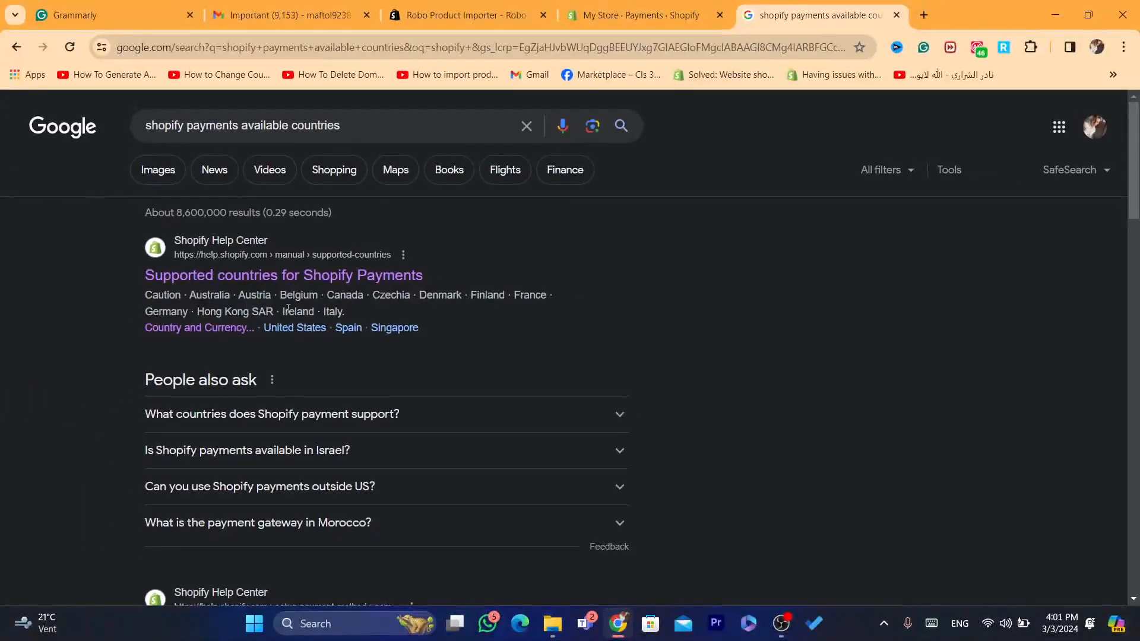
Return to the store's payment settings and start adding a method under Additional payment methods
left_click(620, 11)
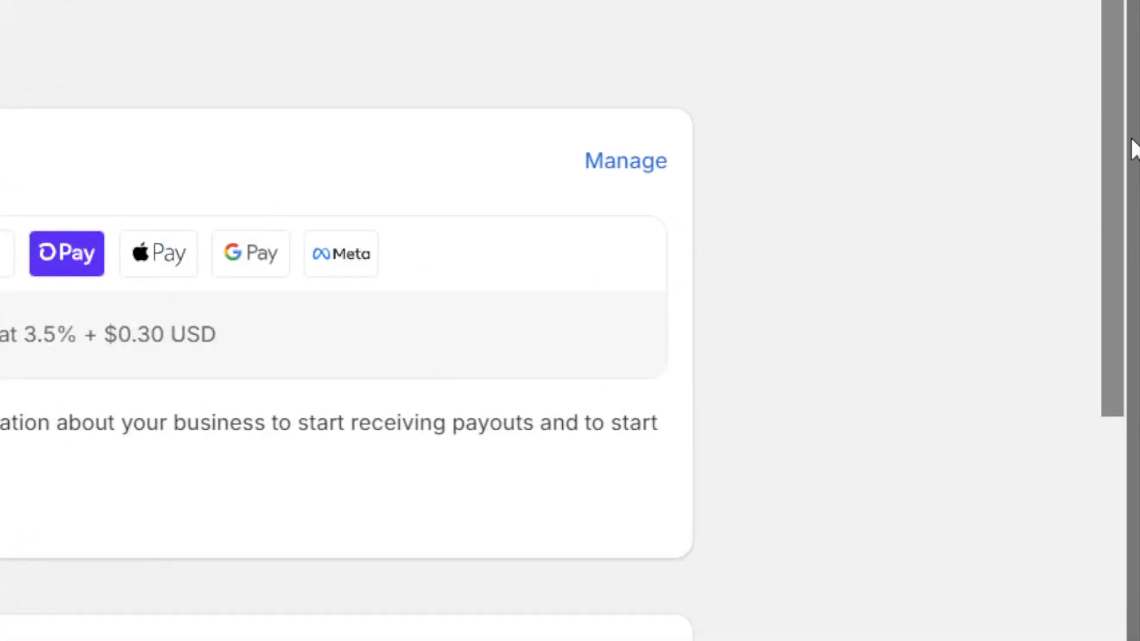
left_click_drag(1103, 115, 1128, 183)
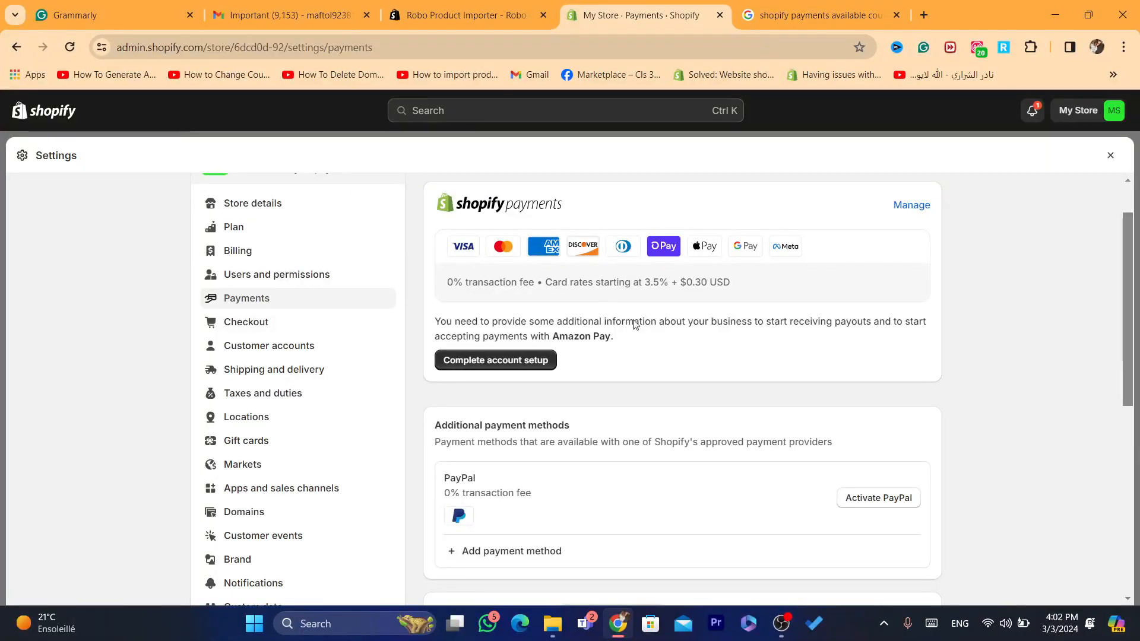
left_click_drag(1126, 303, 1127, 384)
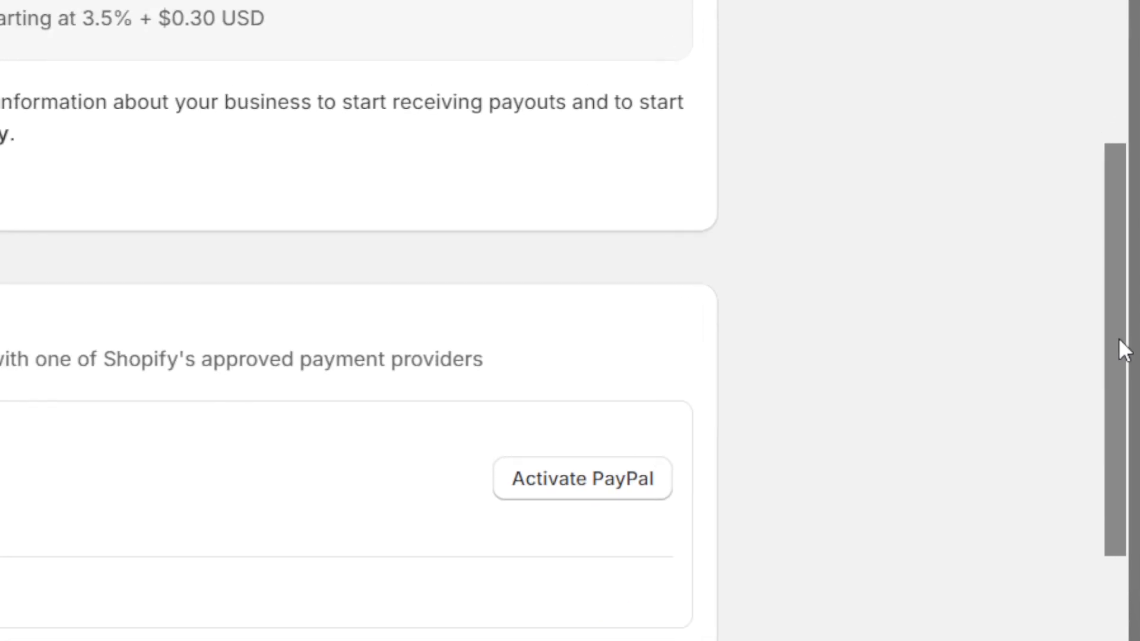
left_click_drag(1119, 339, 1120, 365)
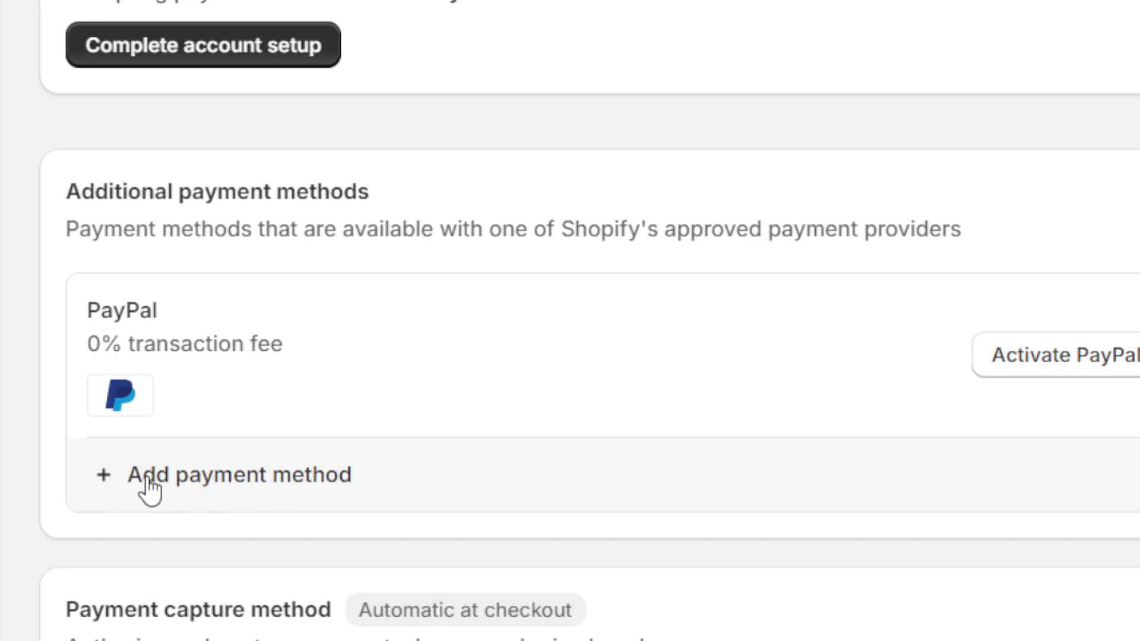
left_click(190, 474)
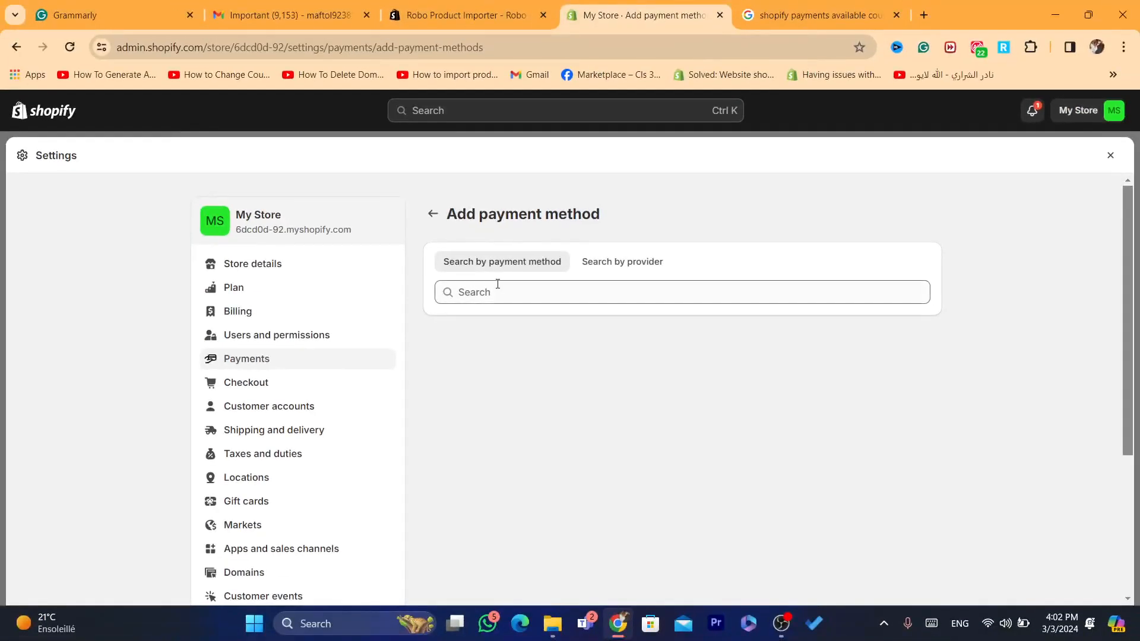
Search the payment methods for "credit" and select Visa and Mastercard
left_click(498, 284)
type("e")
key("BackSpace")
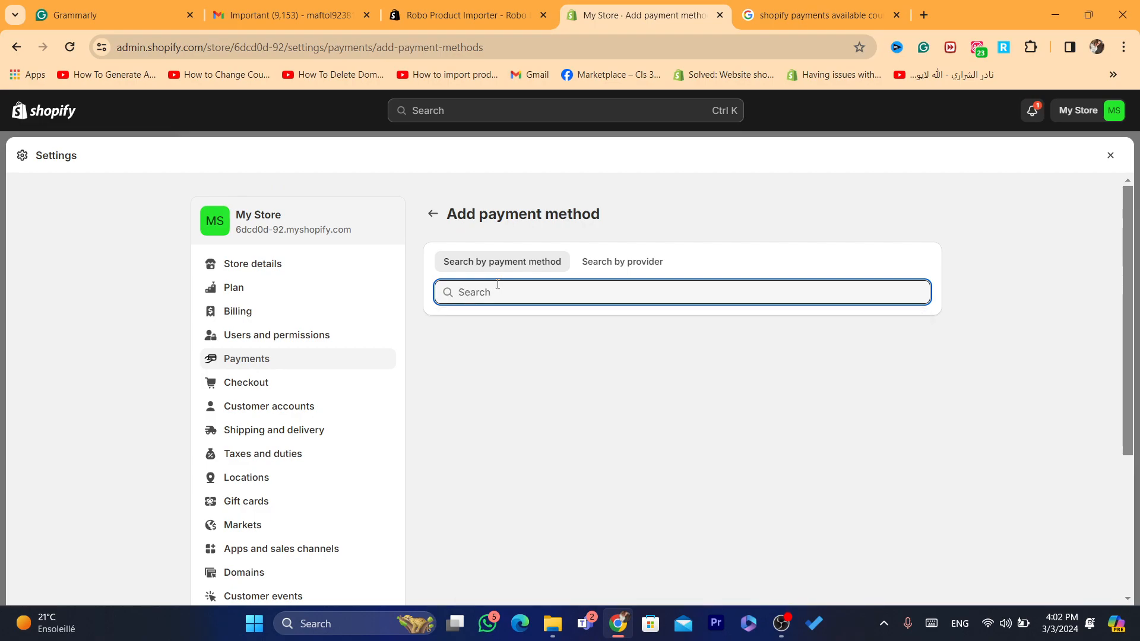
type("credit")
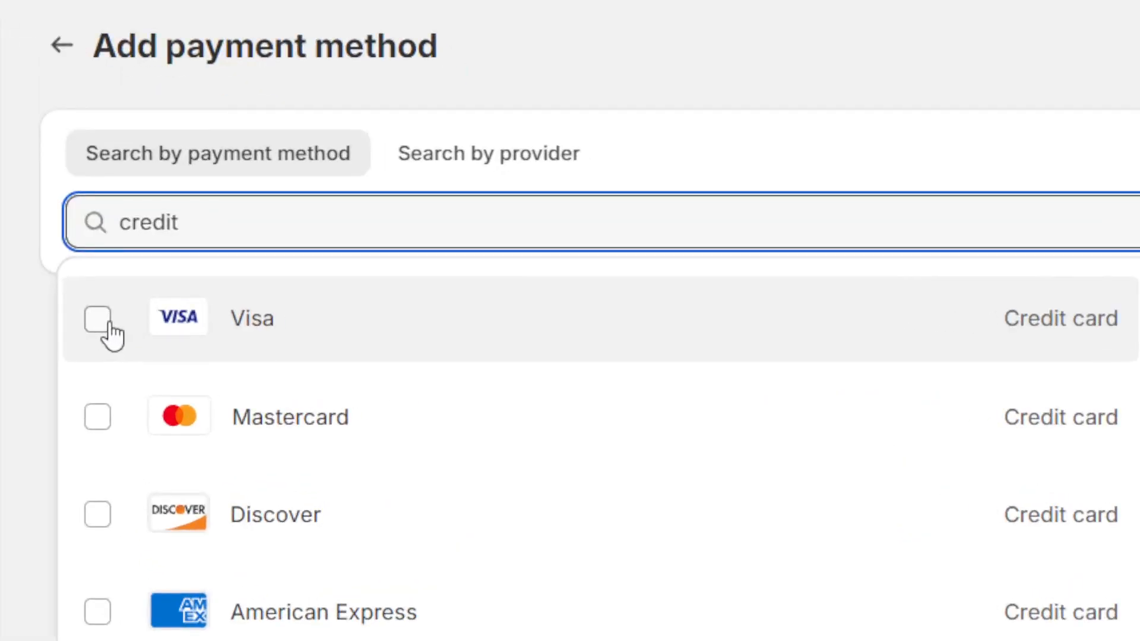
left_click(109, 324)
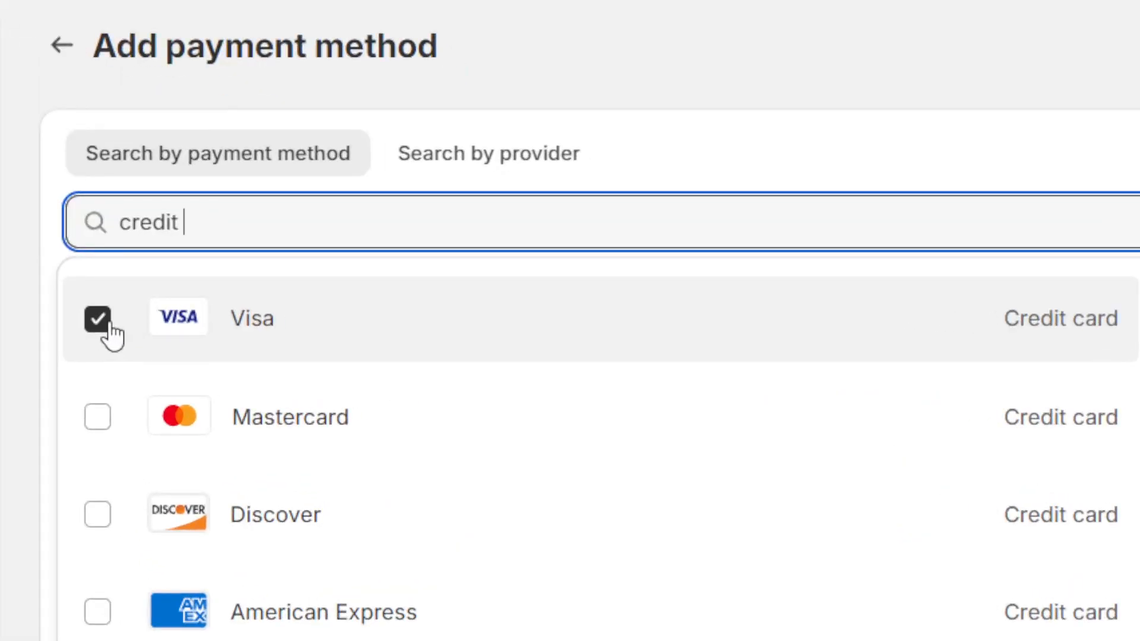
left_click(98, 419)
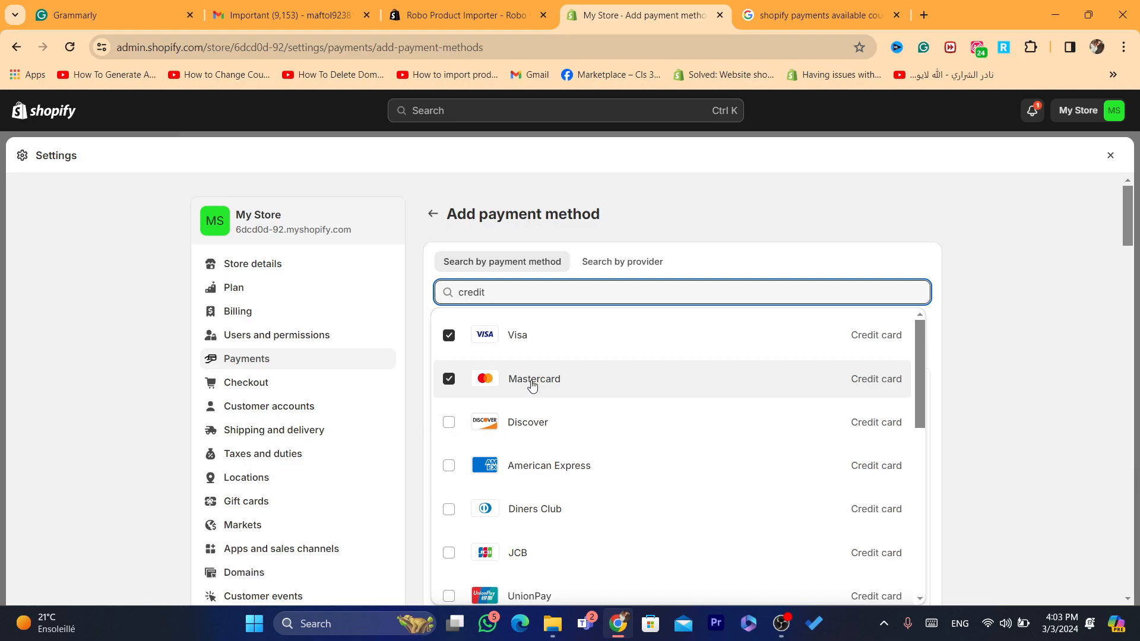
left_click(658, 245)
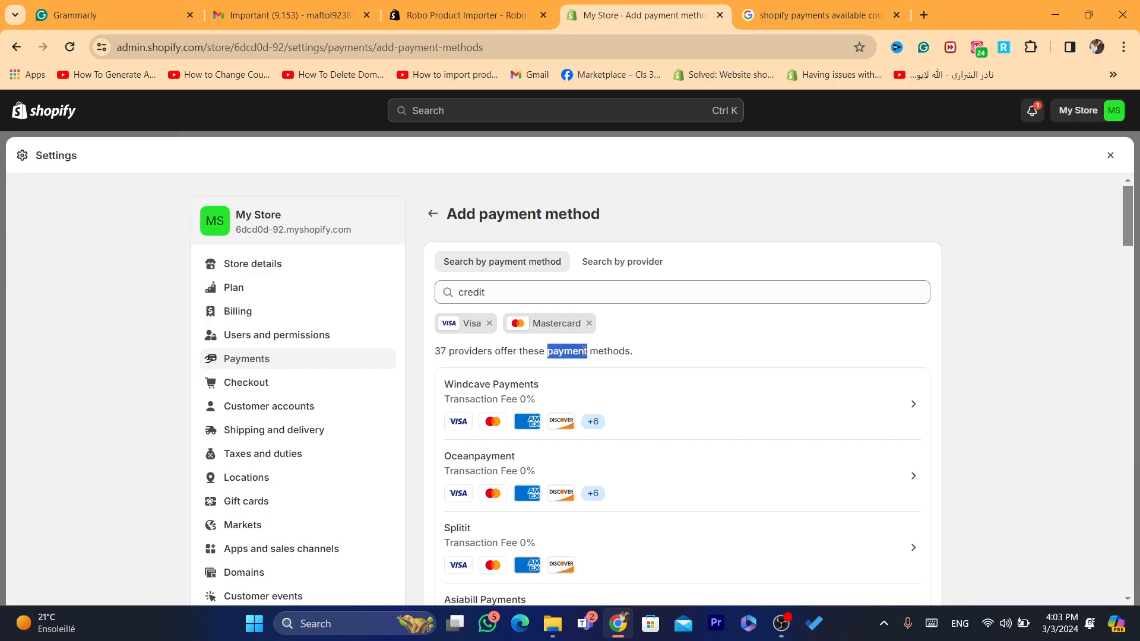
Look through the providers offering Visa and Mastercard and open the Bankful provider page
triple_click(584, 351)
left_click(686, 358)
left_click_drag(1128, 206, 1128, 214)
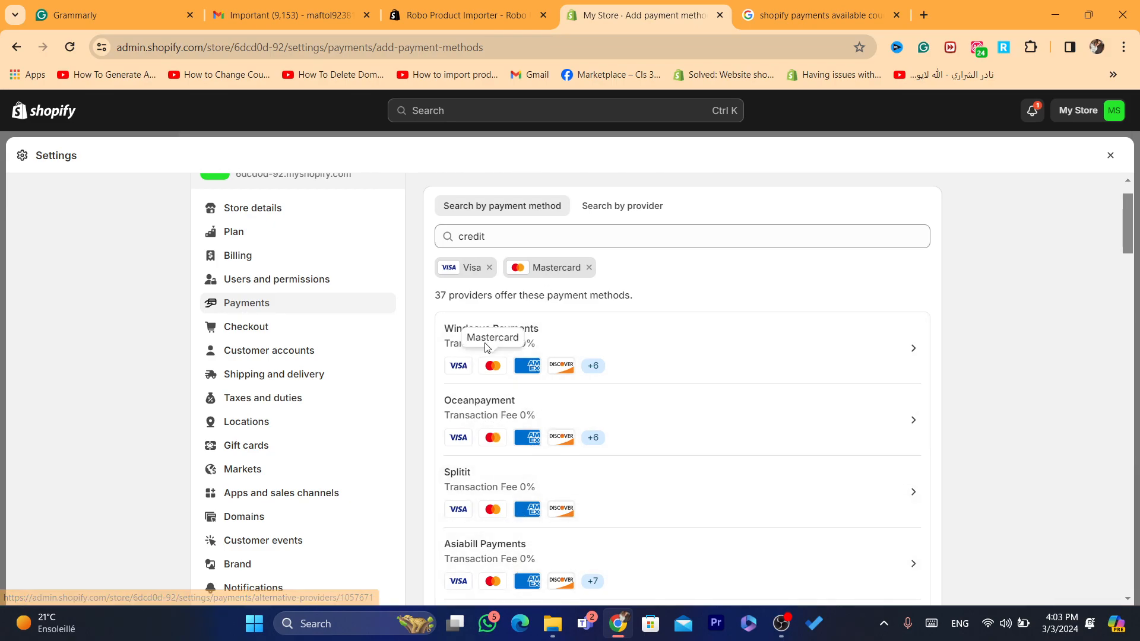
left_click_drag(1130, 225, 1133, 260)
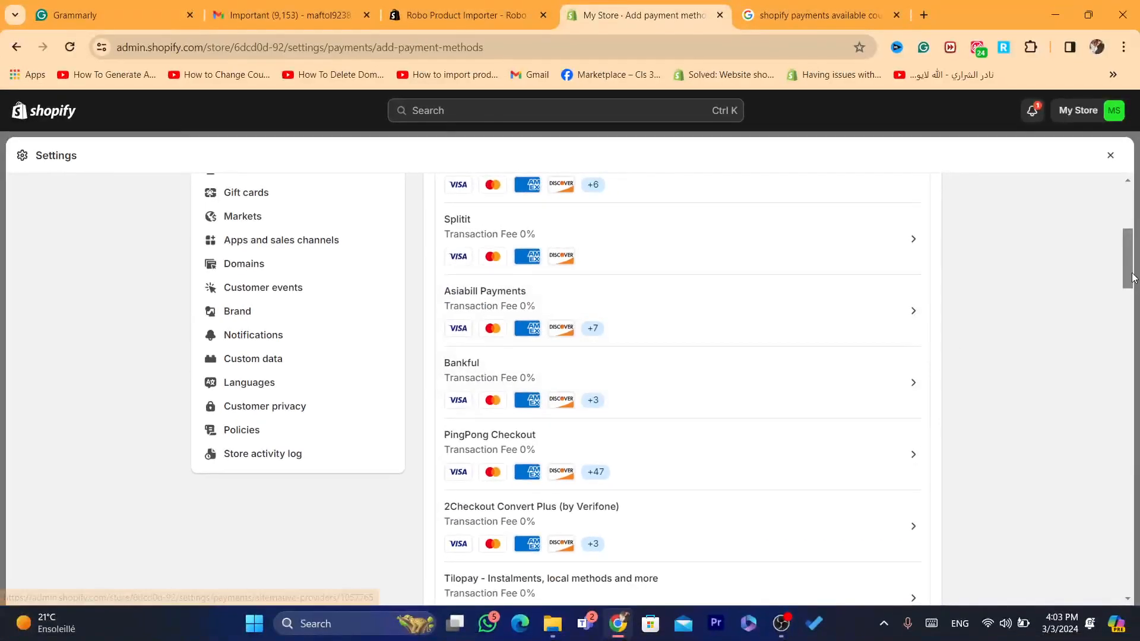
left_click_drag(1133, 276, 1129, 235)
scroll(1129, 235, "up", 1)
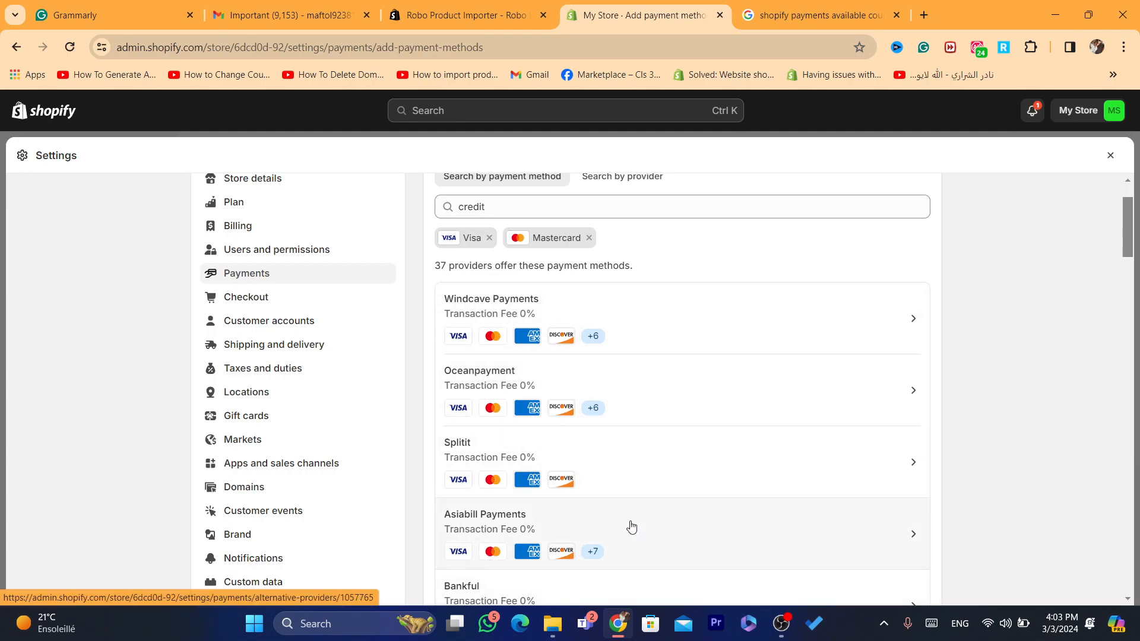
left_click_drag(1131, 219, 1131, 231)
scroll(625, 247, "down", 4)
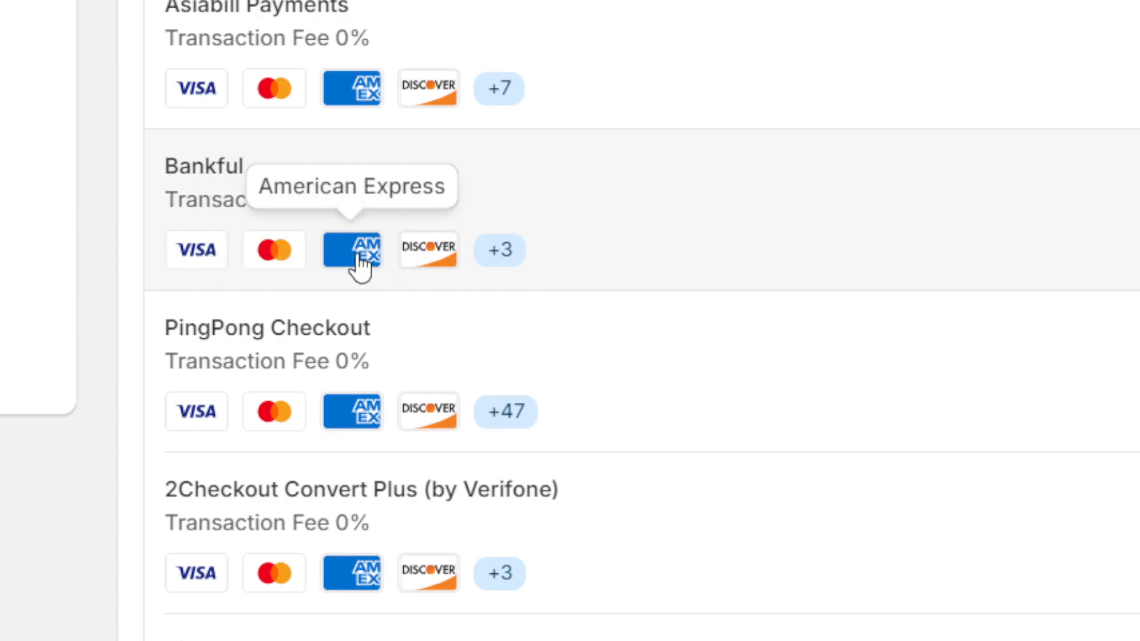
left_click(198, 200)
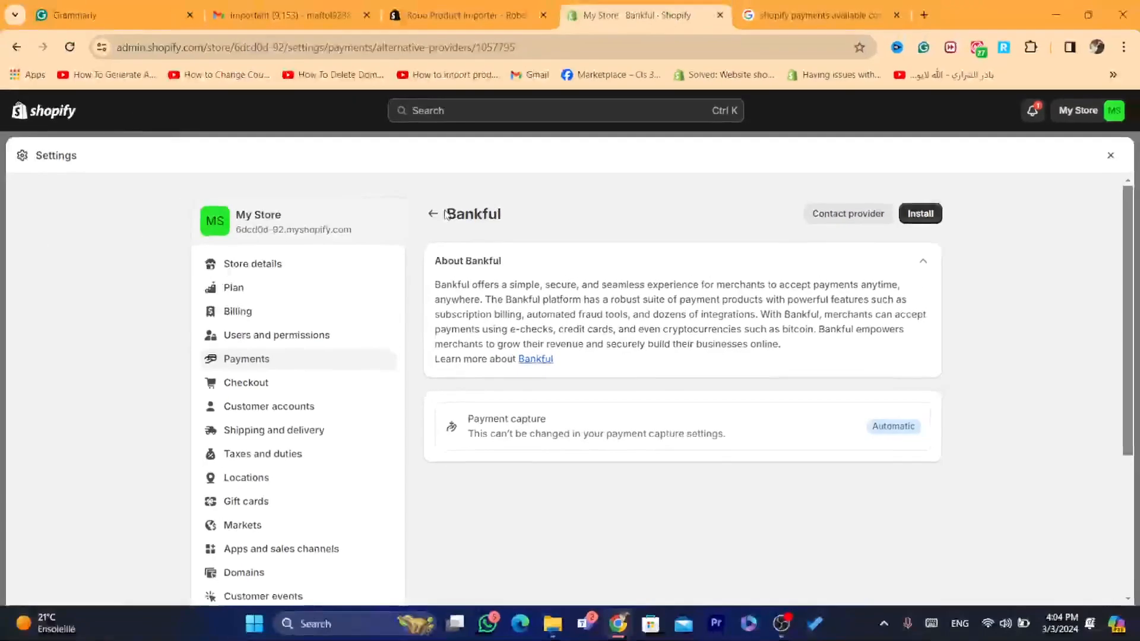
Read the description of Bankful and go back to the payment method search
left_click_drag(446, 214, 522, 213)
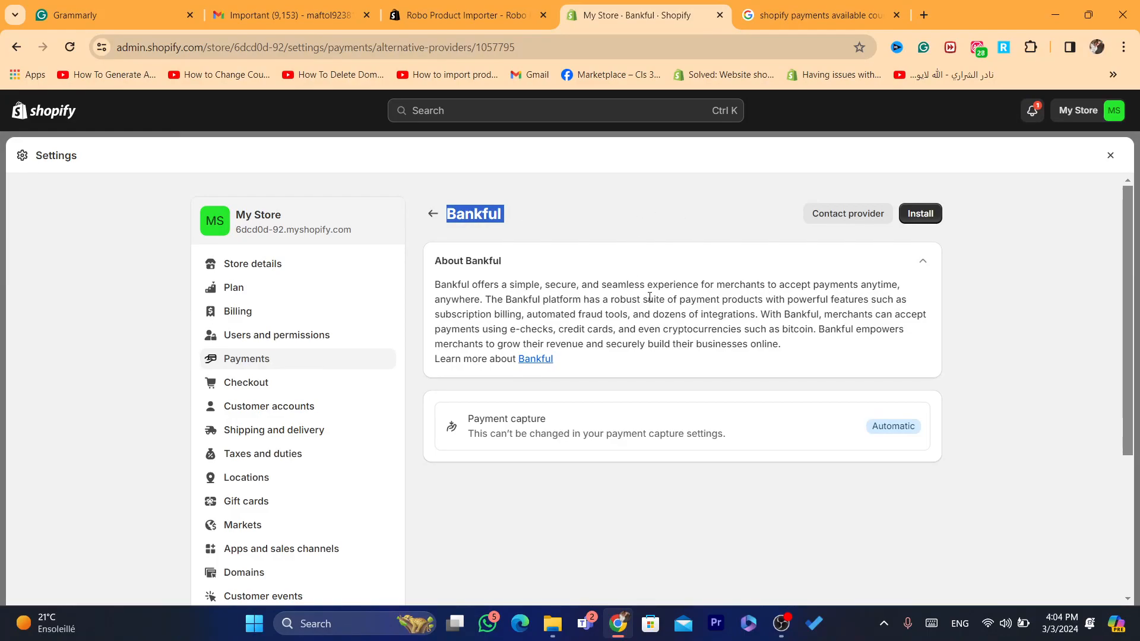
left_click_drag(511, 284, 681, 343)
left_click(682, 342)
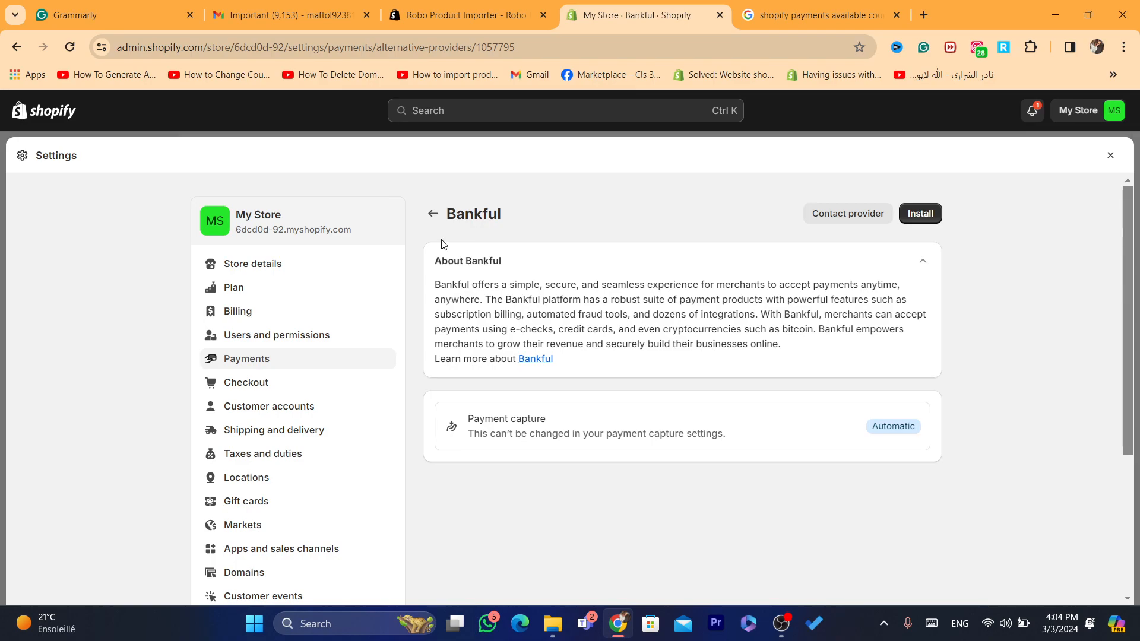
left_click(433, 214)
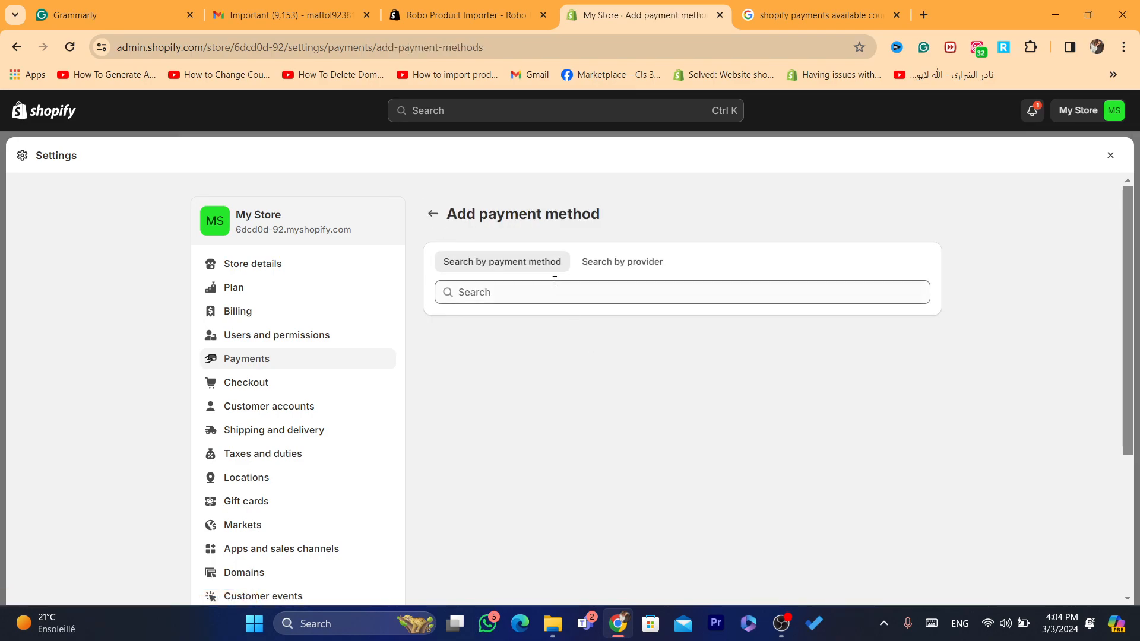
Search by payment method for "visa" and select Visa to list its providers
left_click(621, 262)
left_click(539, 269)
left_click(494, 298)
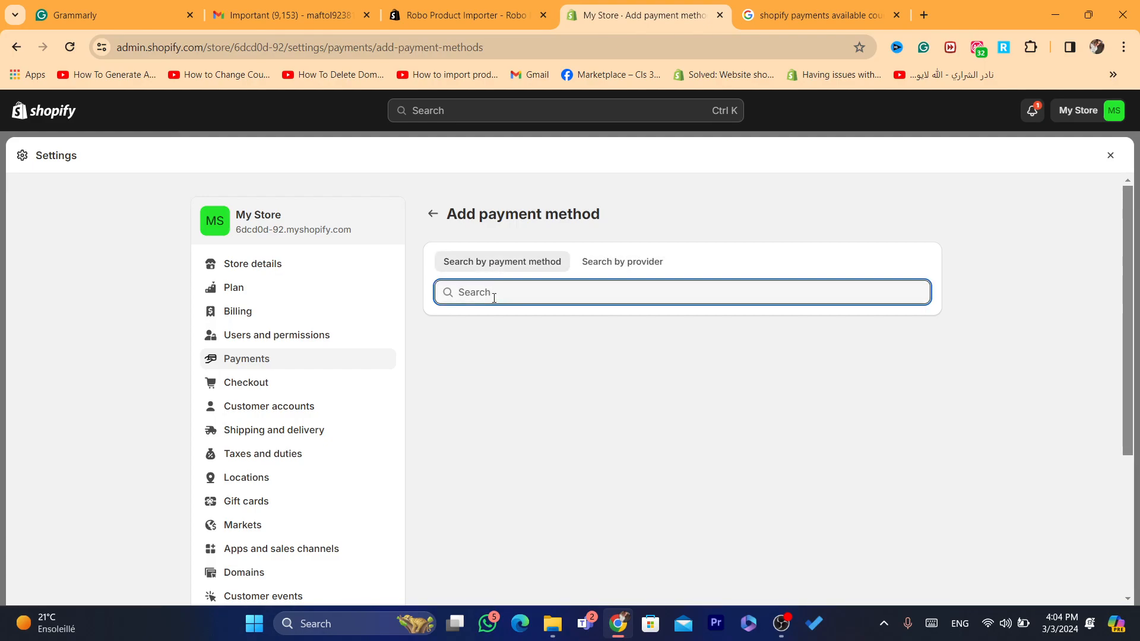
type("visa")
left_click(453, 336)
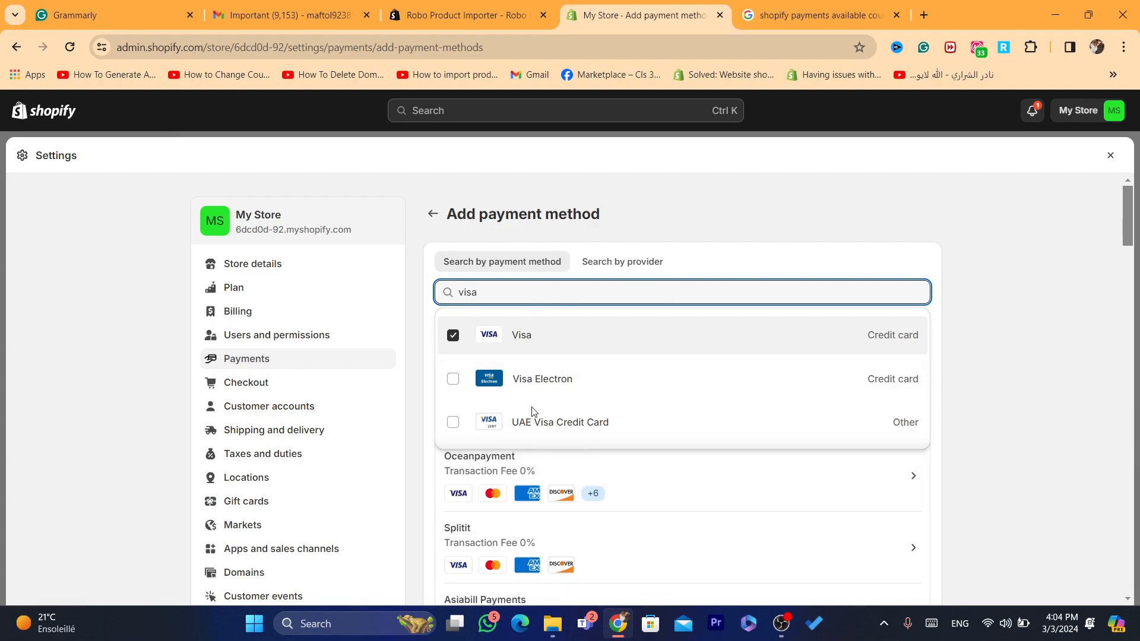
left_click(1039, 390)
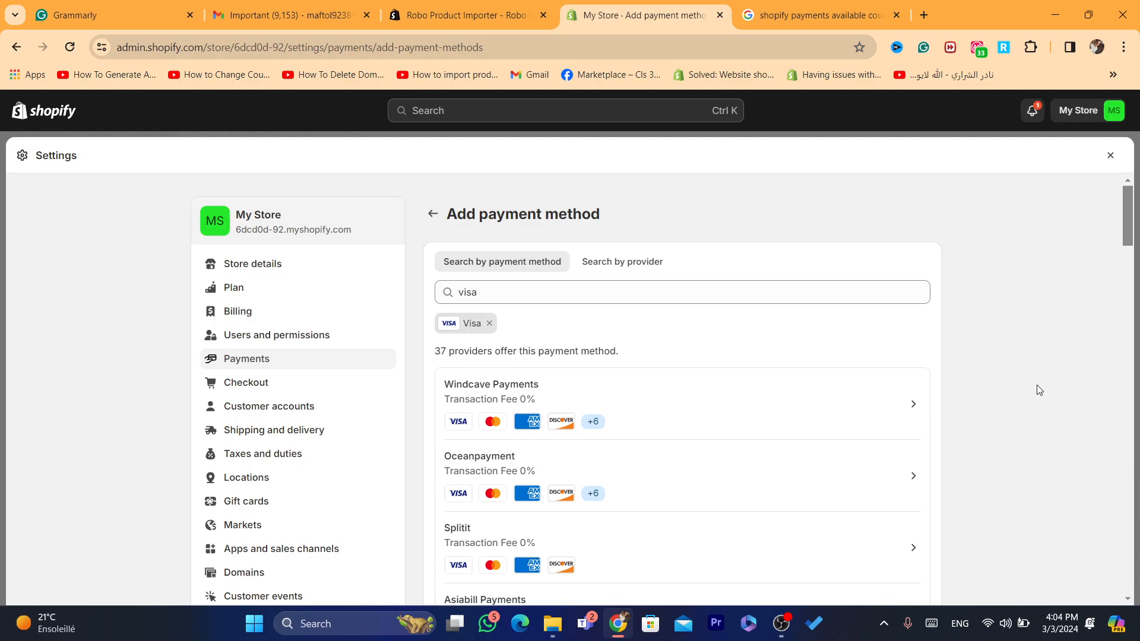
Open Bankful from the Visa provider list, review its description, and return to the payment settings
left_click_drag(1131, 217, 1131, 235)
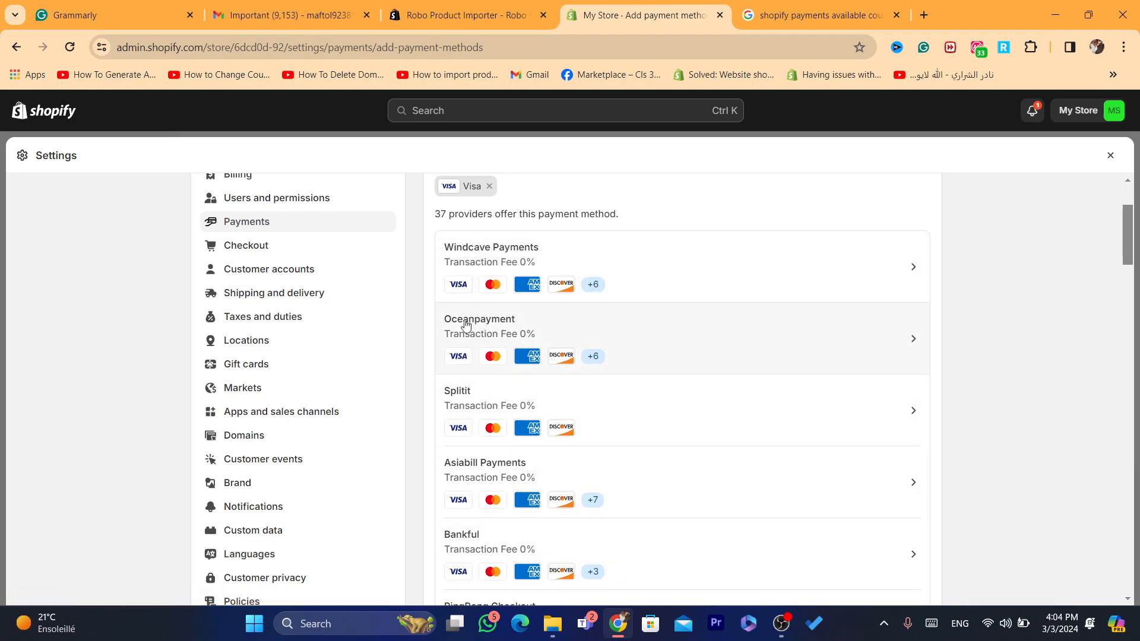
left_click(473, 533)
double_click(448, 218)
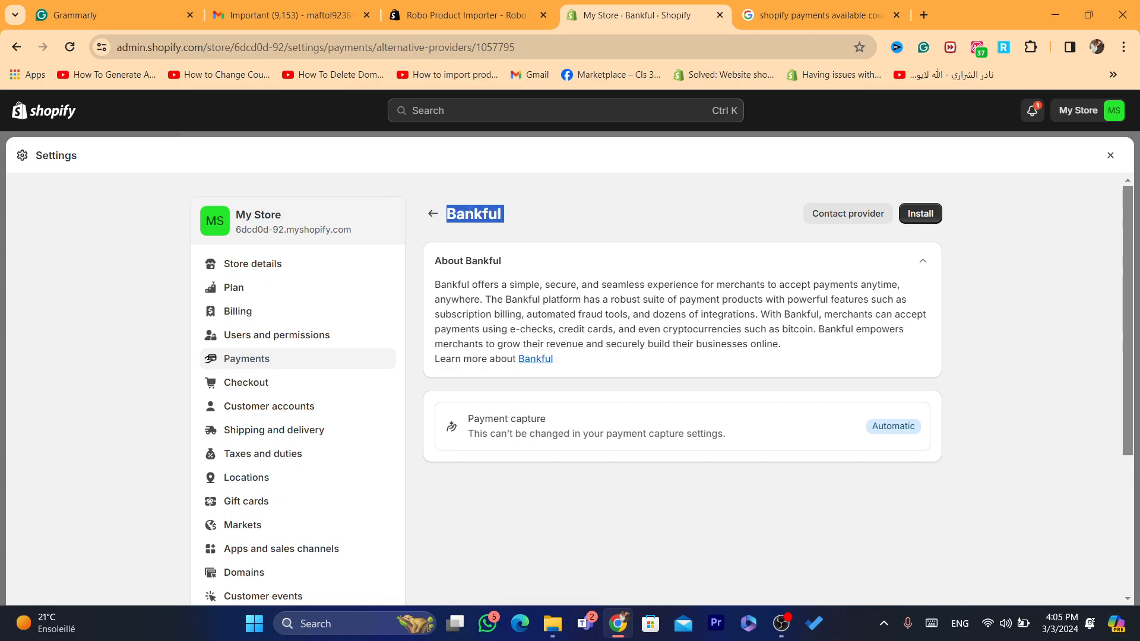
left_click_drag(438, 280, 747, 344)
double_click(713, 343)
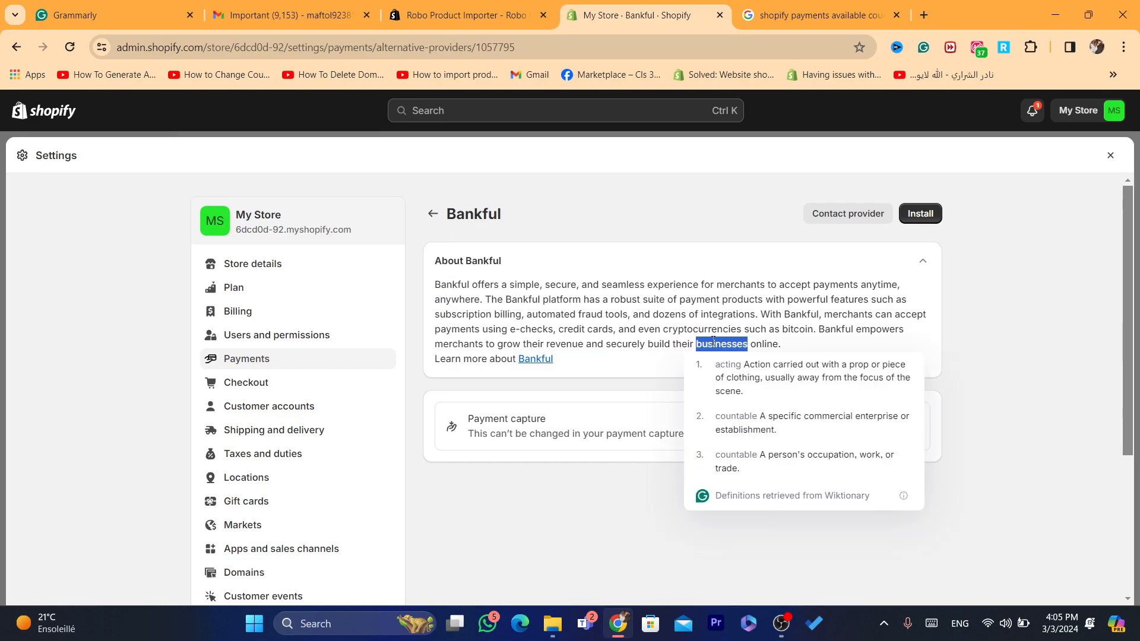
left_click(433, 214)
left_click(433, 214)
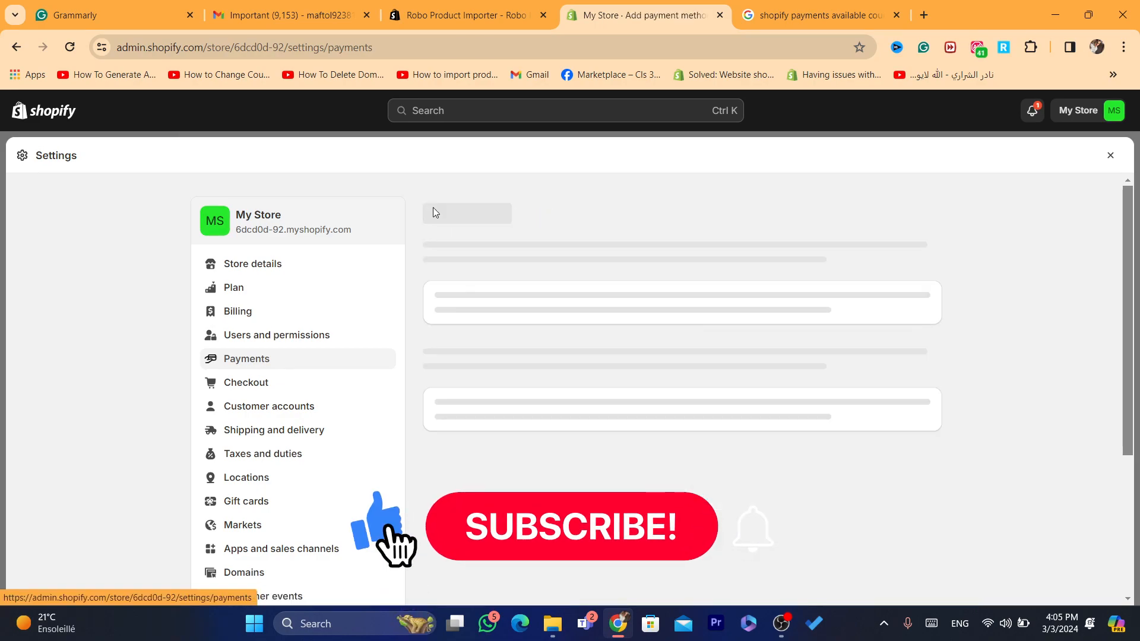